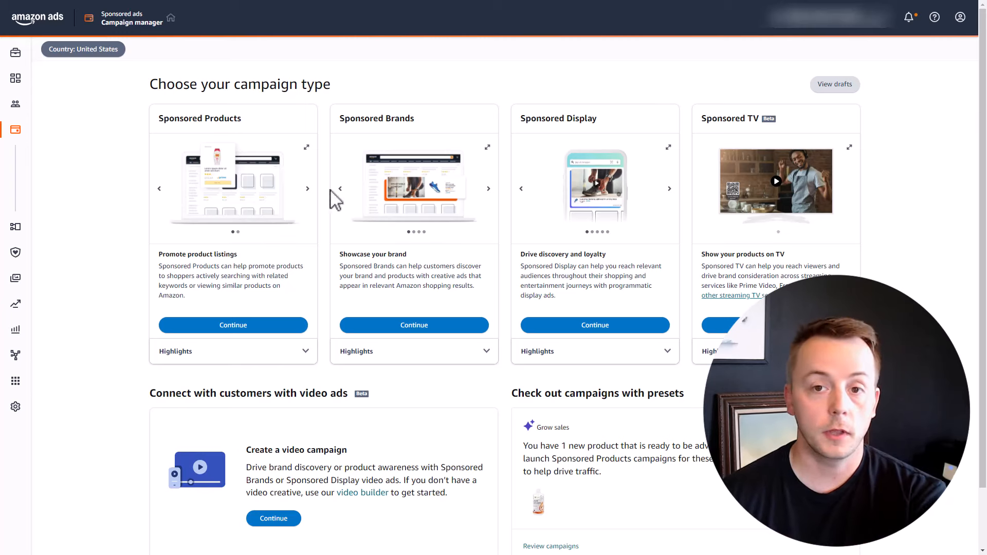
# Step: Create a Sponsored Products campaign and choose 'Set bids by targeting group' under Automatic Targeting
pyautogui.click(225, 326)
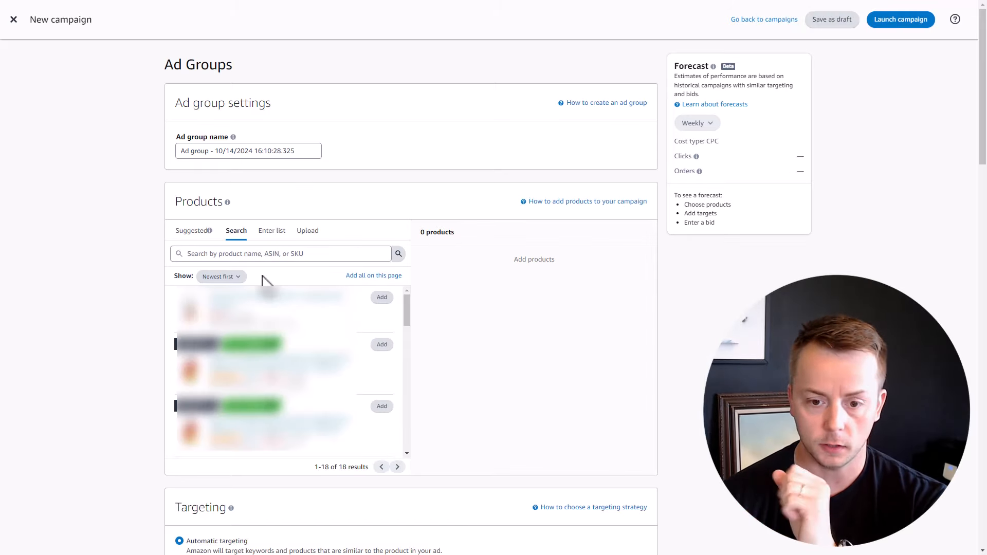
pyautogui.scroll(-5, 263, 282)
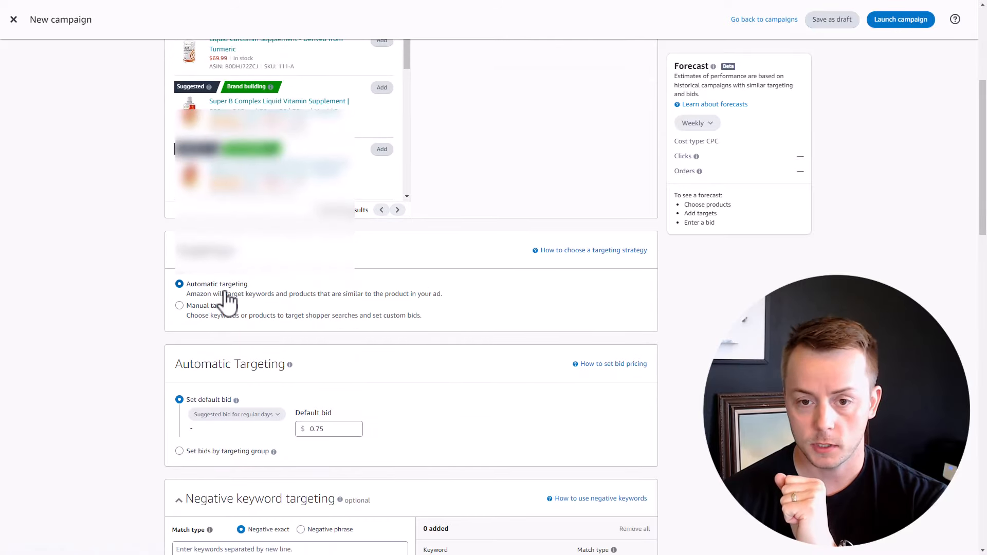
pyautogui.scroll(-1, 217, 310)
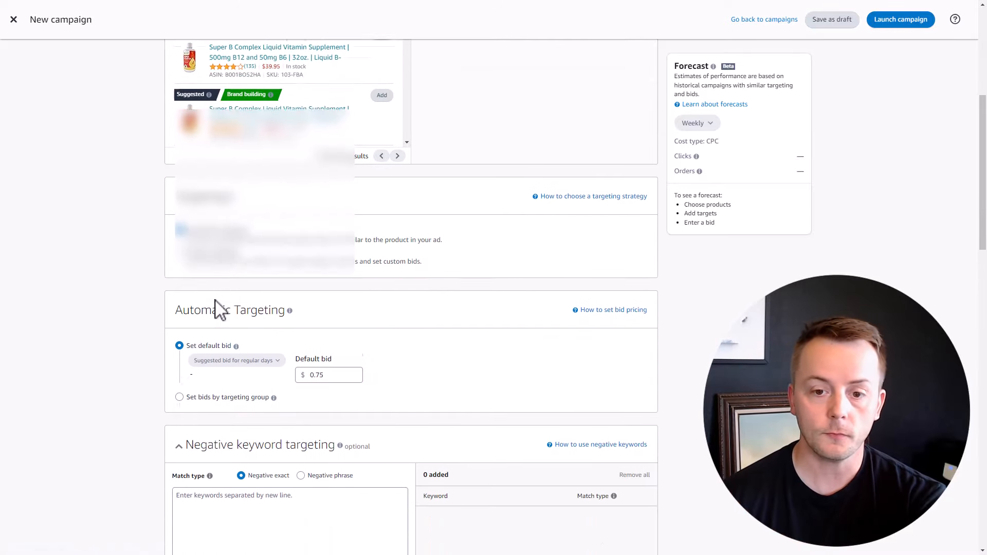
pyautogui.scroll(-1, 217, 309)
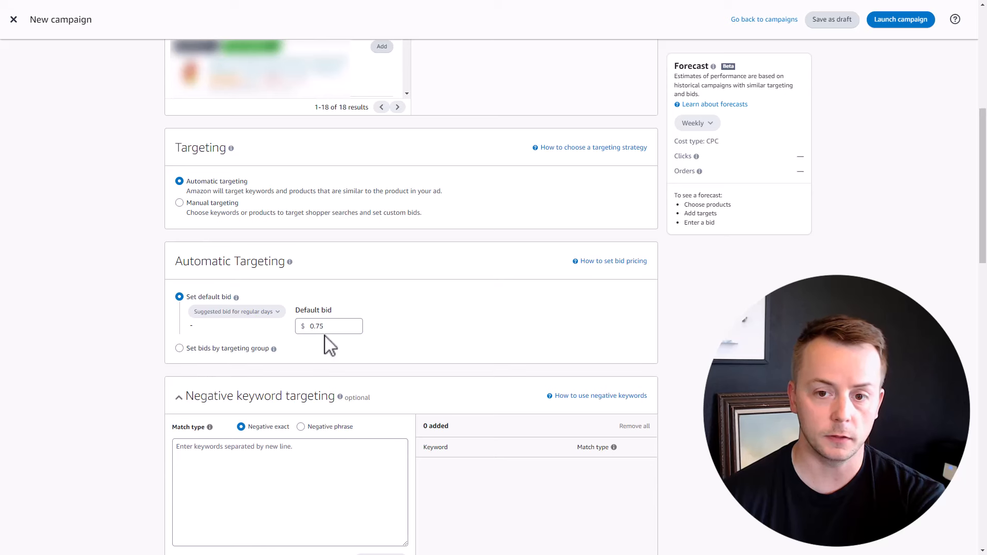
pyautogui.click(198, 348)
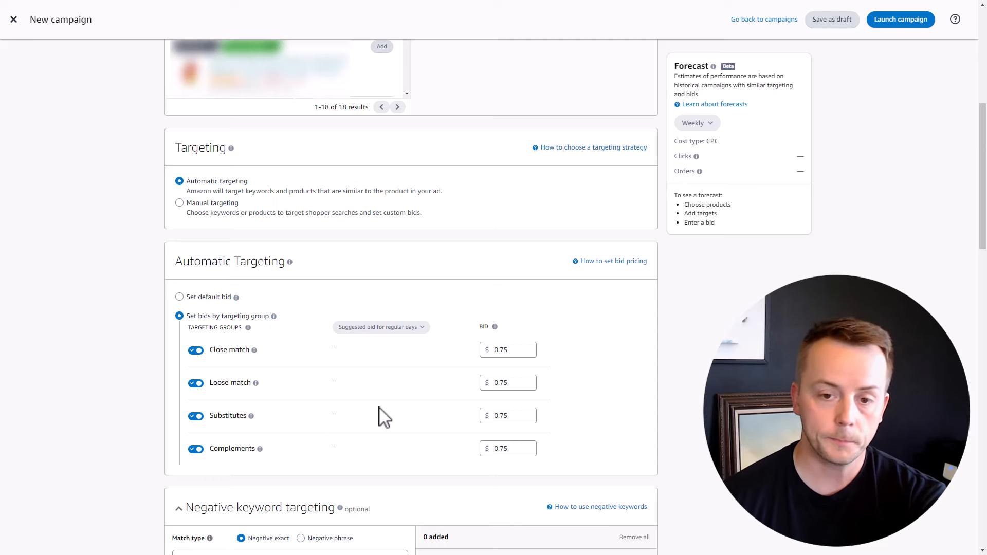
pyautogui.scroll(-2, 383, 417)
pyautogui.scroll(-4, 383, 416)
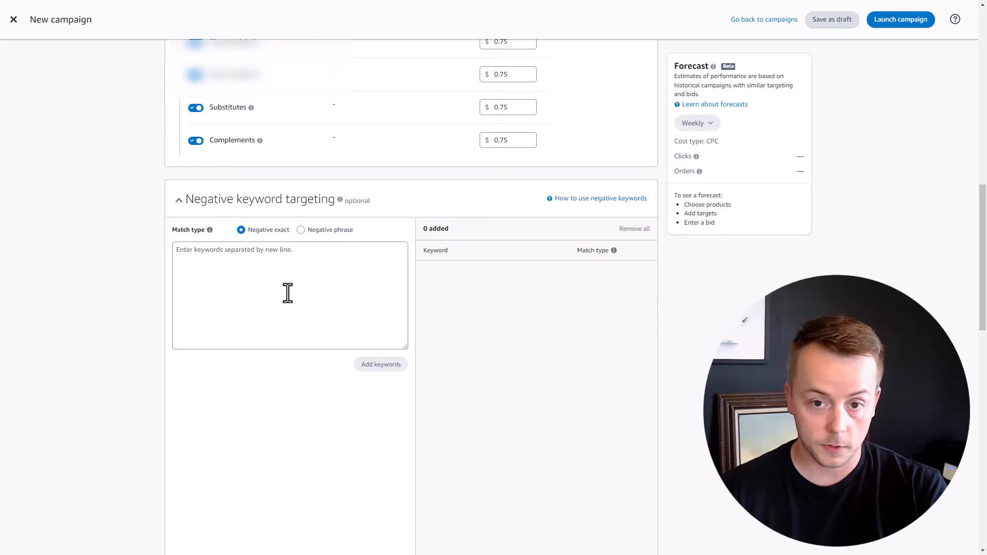
pyautogui.scroll(-4, 287, 293)
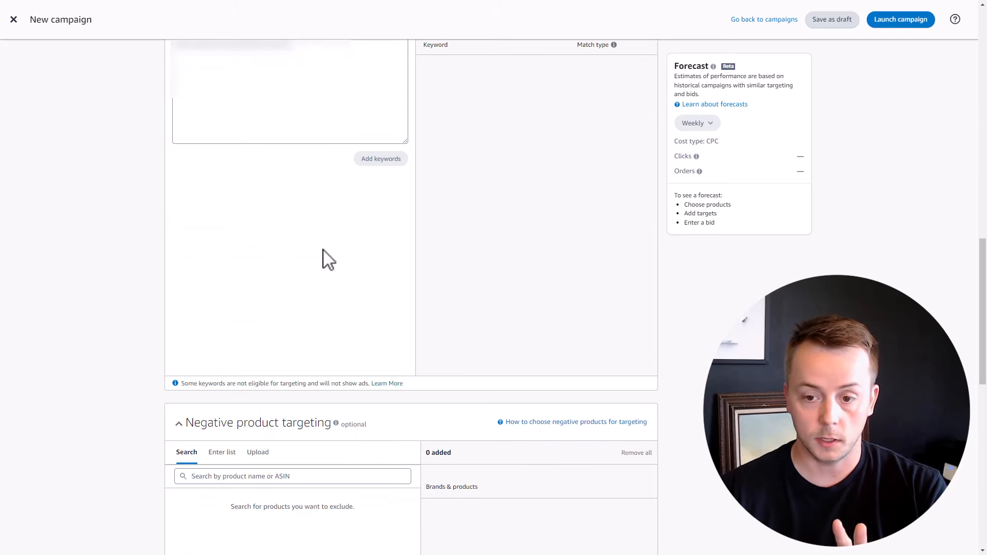
pyautogui.scroll(-3, 326, 258)
pyautogui.scroll(-1, 316, 308)
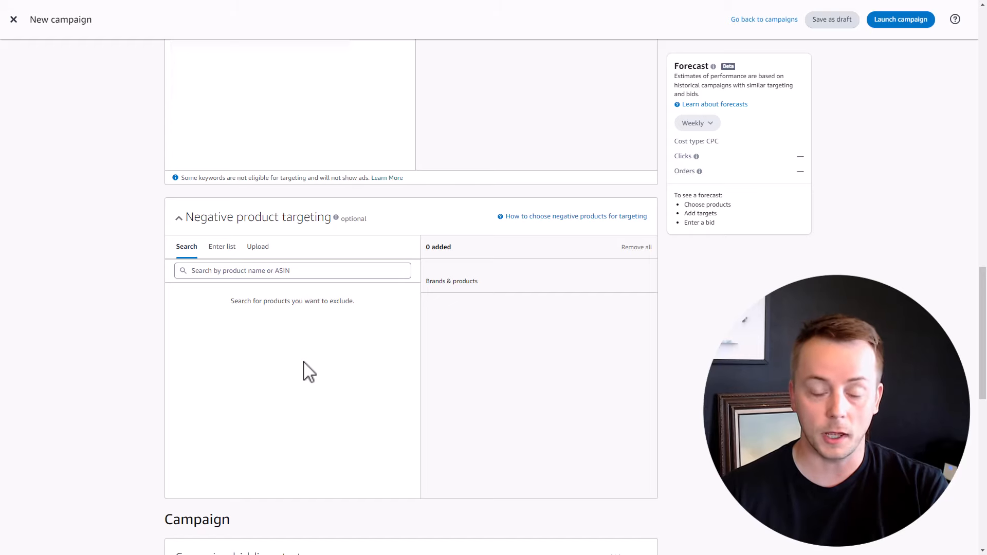
pyautogui.scroll(-8, 308, 371)
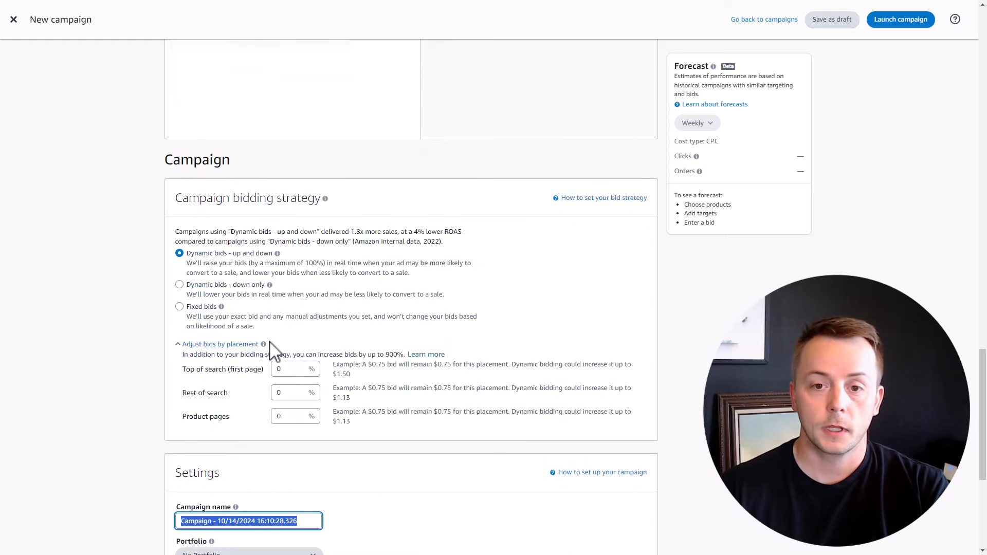
# Step: Select 'Dynamic bids - down only' as the campaign bidding strategy
pyautogui.scroll(-1, 124, 289)
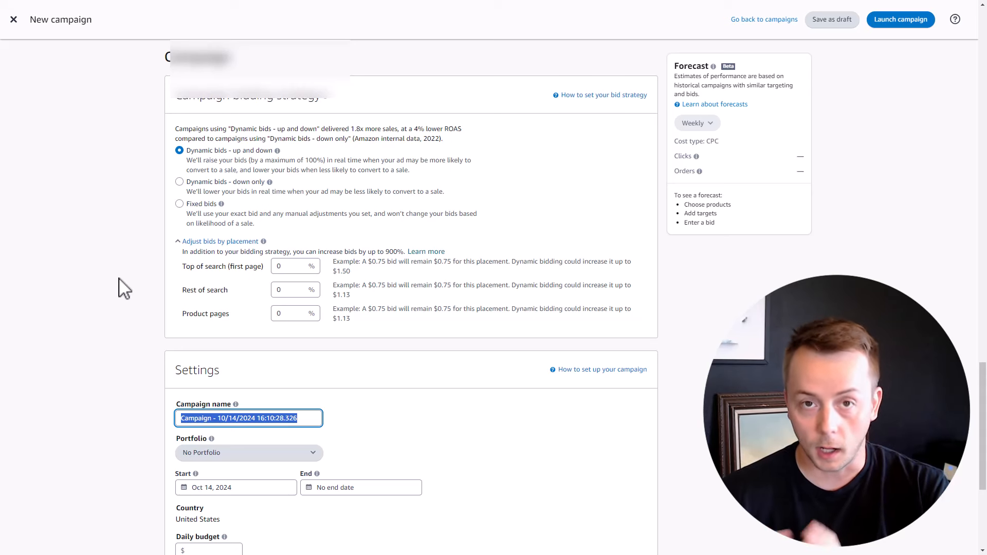
pyautogui.click(179, 182)
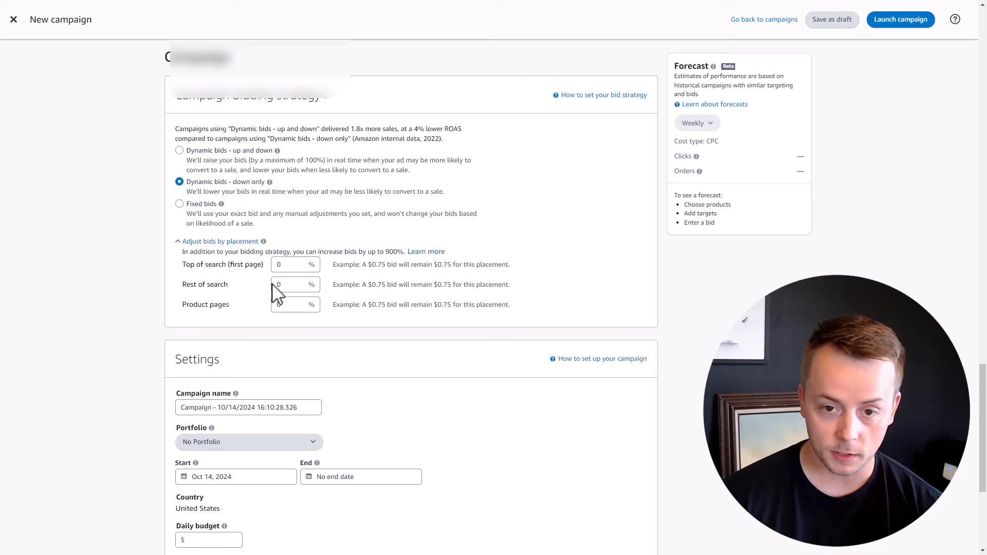
pyautogui.click(274, 306)
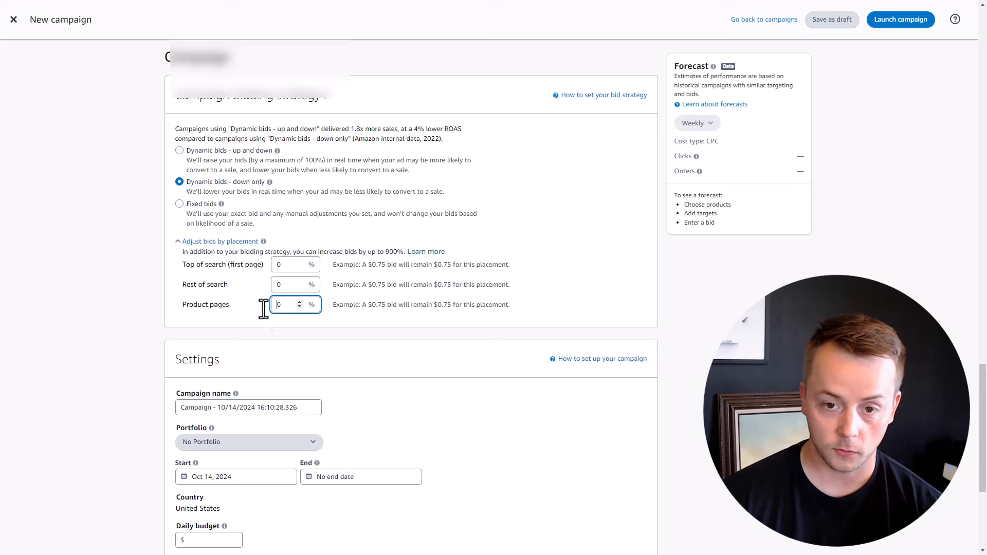
pyautogui.write('100')
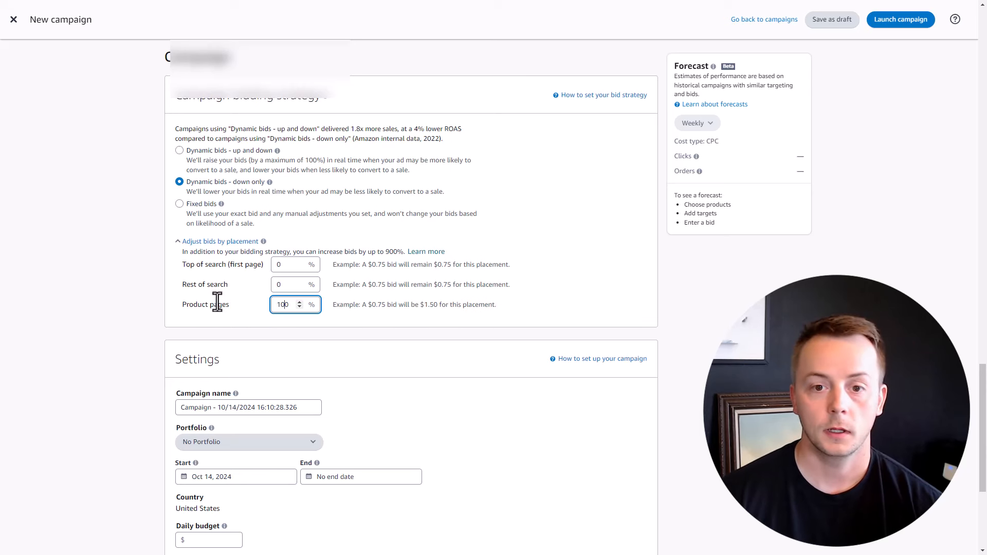
pyautogui.click(151, 283)
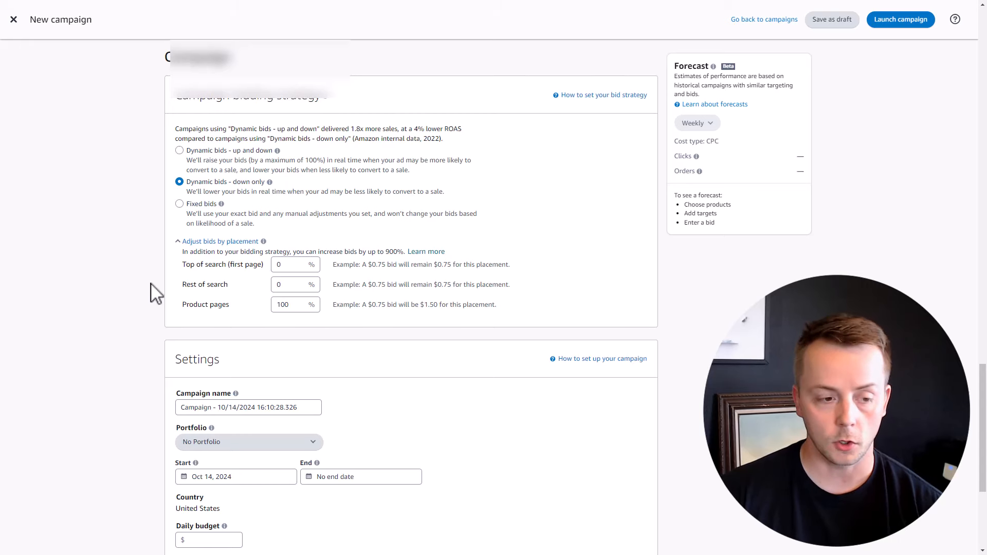
# Step: Switch automatic targeting to 'Set default bid' and change the default bid from 0.75 to $0.20
pyautogui.scroll(15, 156, 294)
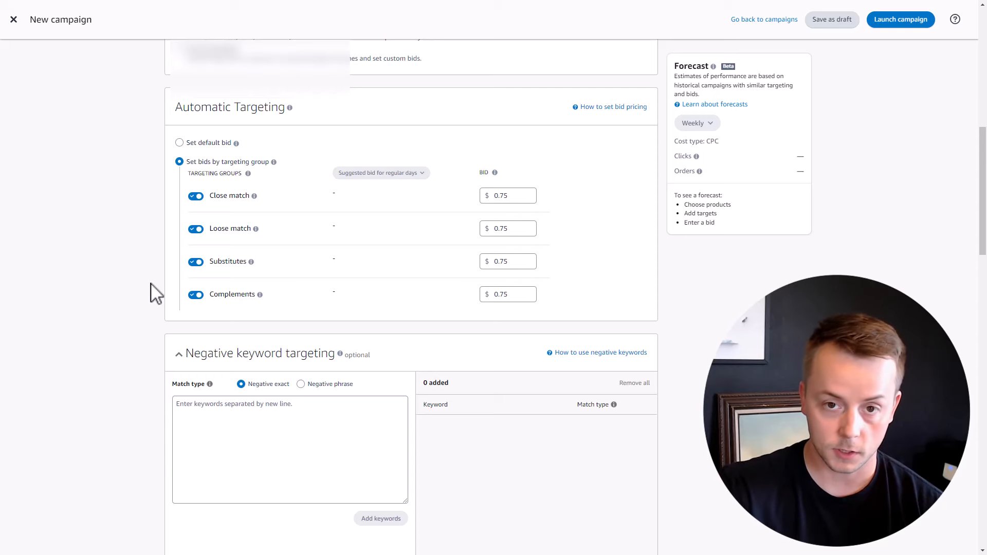
pyautogui.click(188, 143)
pyautogui.click(324, 171)
pyautogui.press('BackSpace')
pyautogui.press('BackSpace')
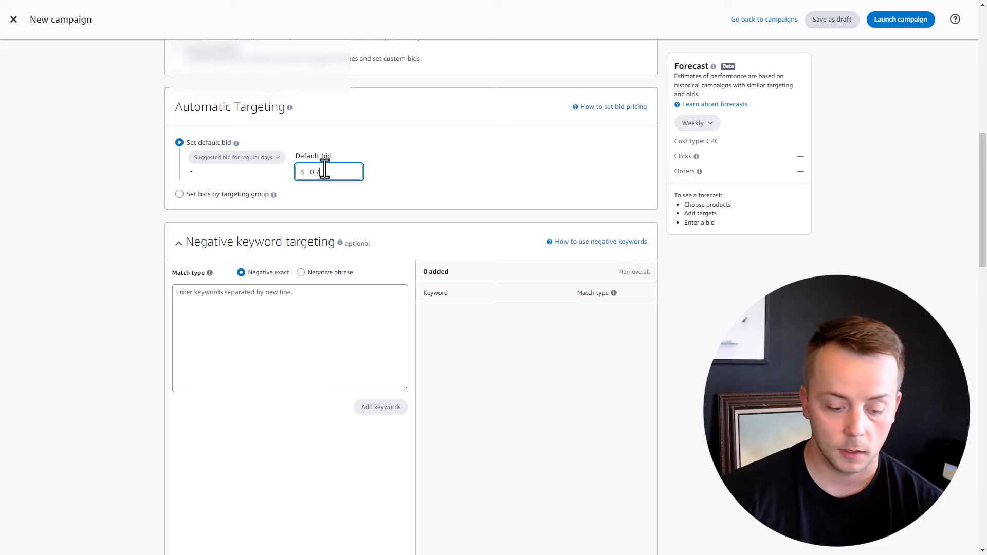
pyautogui.write('20')
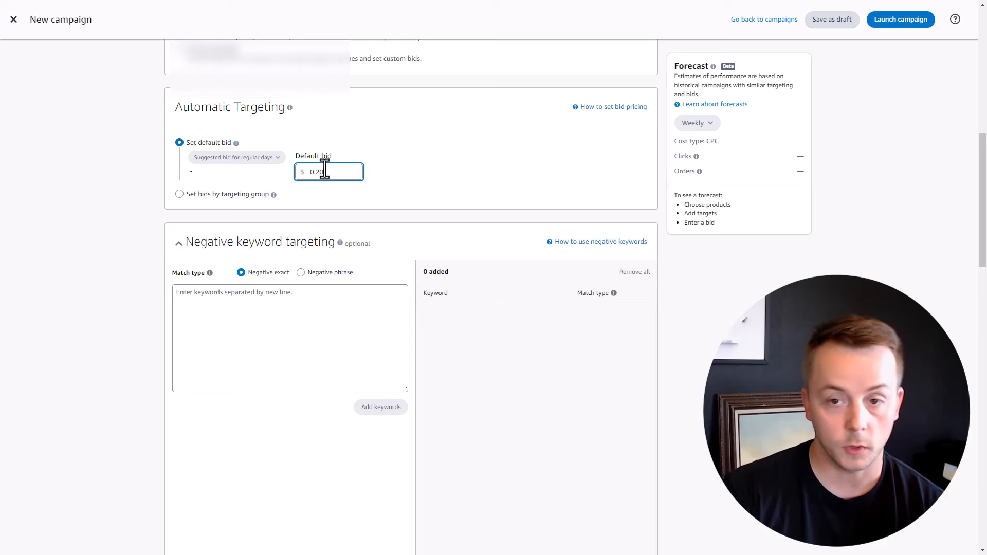
pyautogui.click(92, 195)
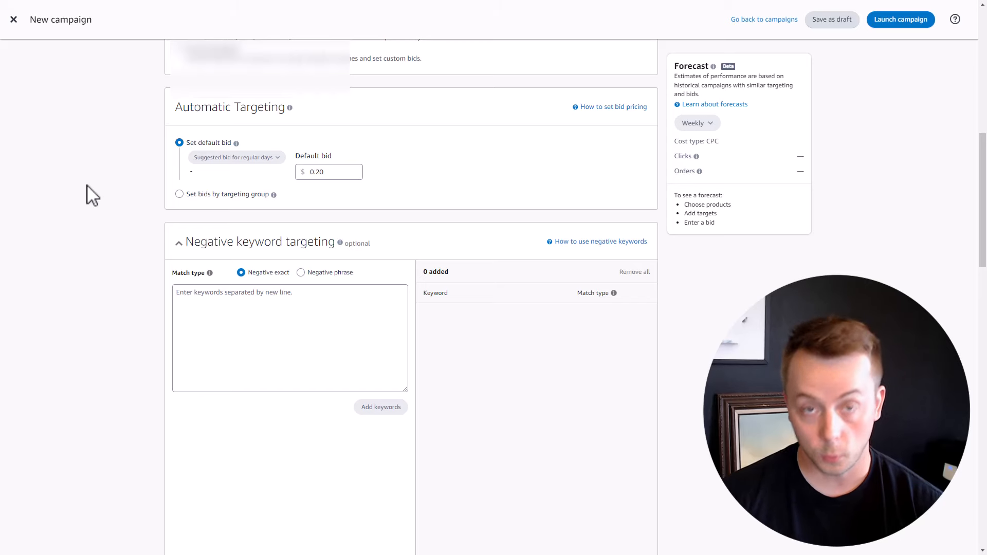
pyautogui.scroll(-15, 95, 208)
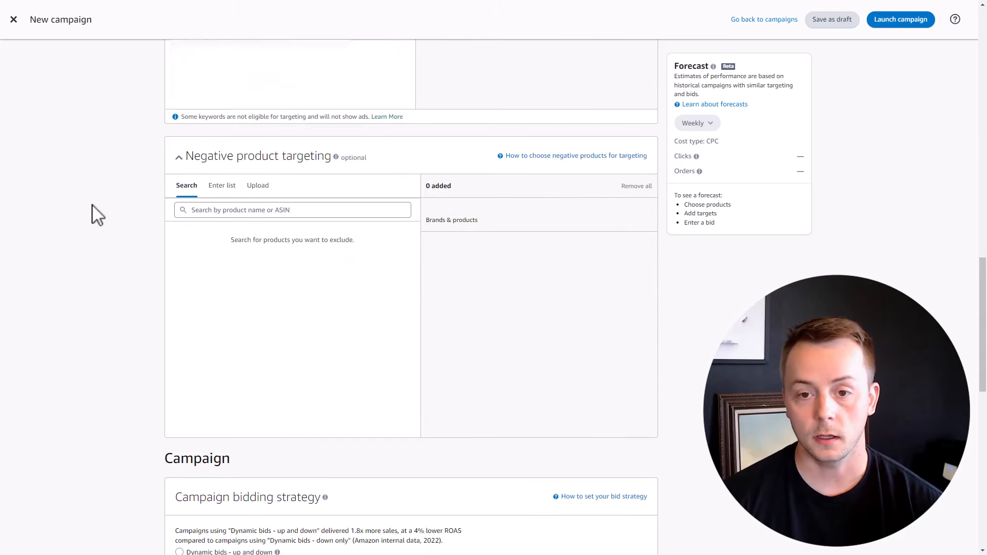
pyautogui.scroll(-2, 98, 214)
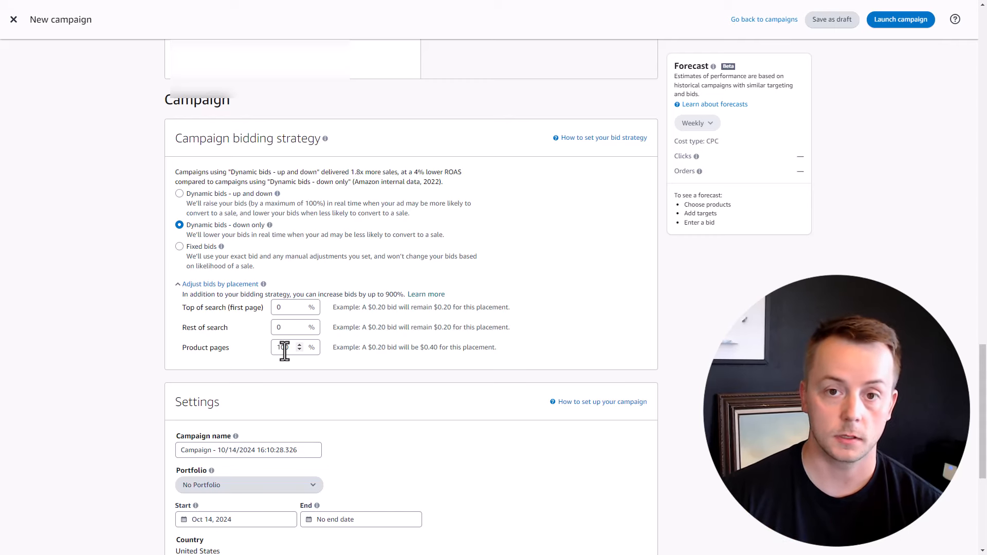
pyautogui.scroll(15, 285, 352)
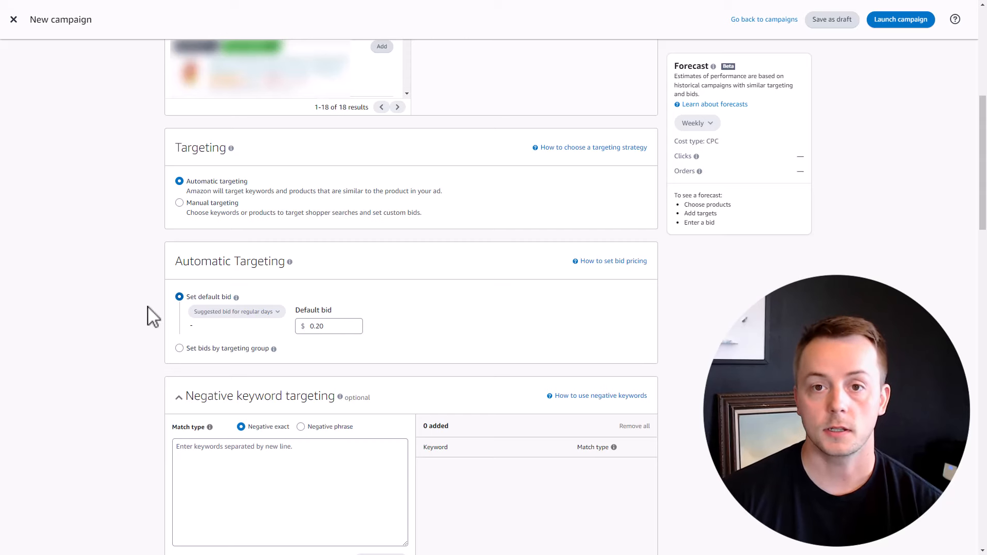
pyautogui.scroll(-10, 150, 315)
pyautogui.scroll(-10, 149, 316)
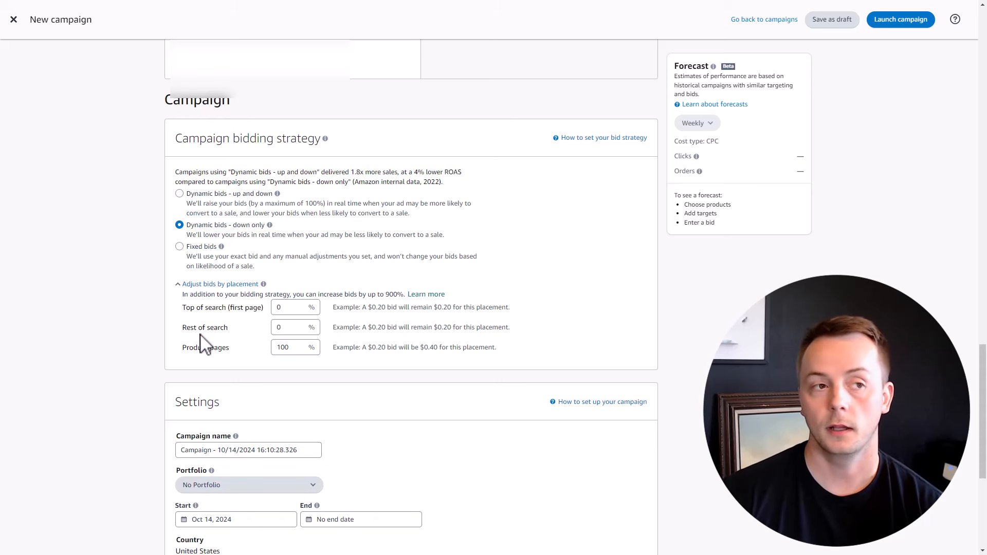
# Step: Set the Product pages placement bid adjustment to 101%
pyautogui.click(287, 352)
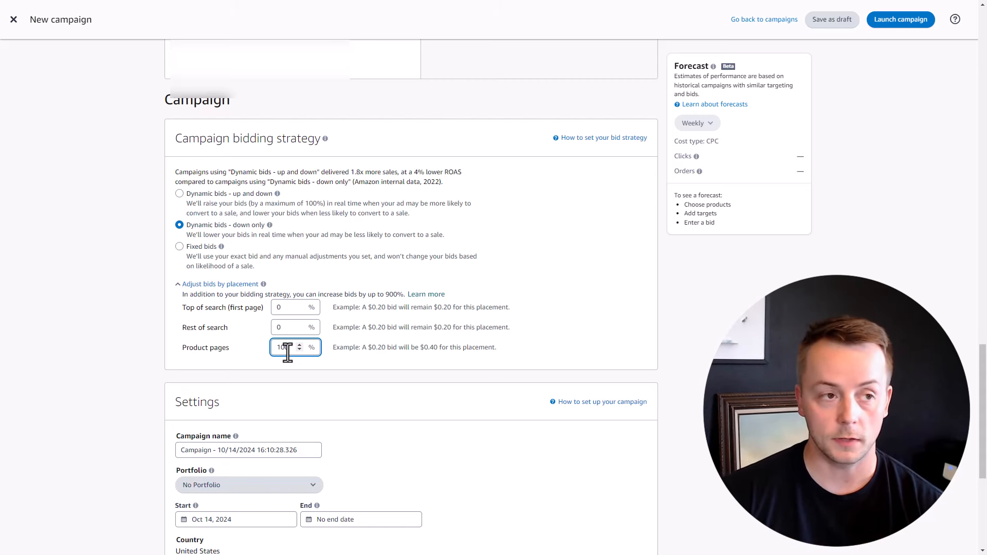
pyautogui.scroll(2, 288, 353)
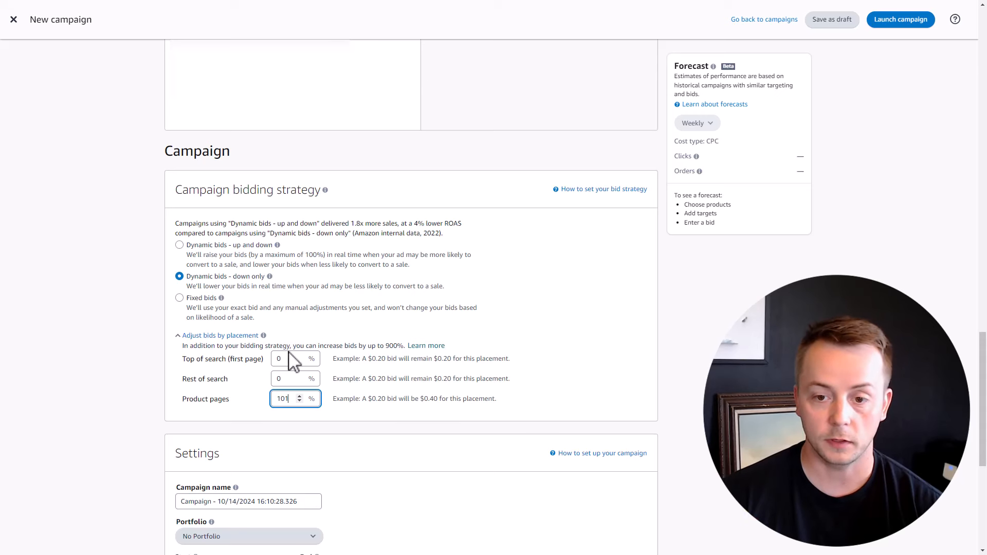
pyautogui.click(128, 371)
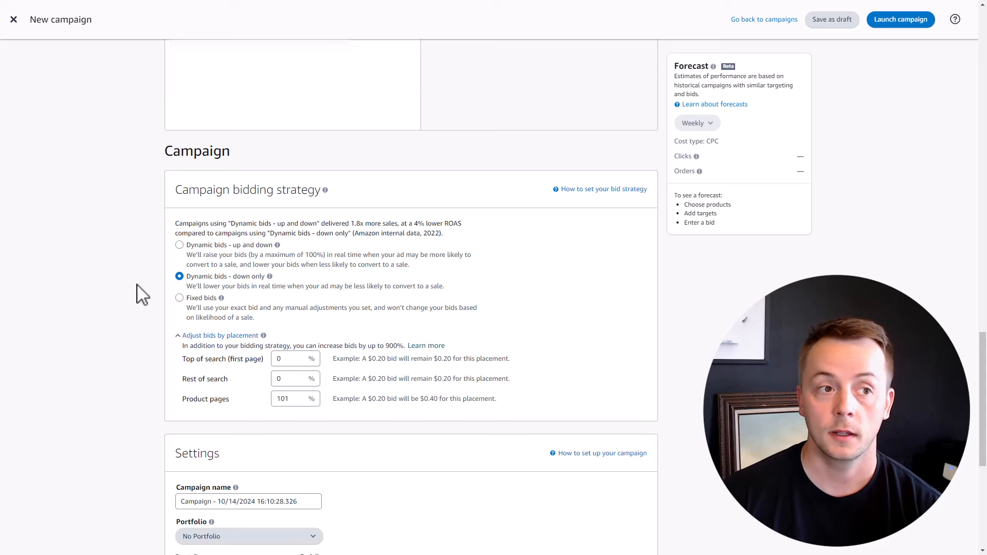
pyautogui.scroll(-5, 143, 294)
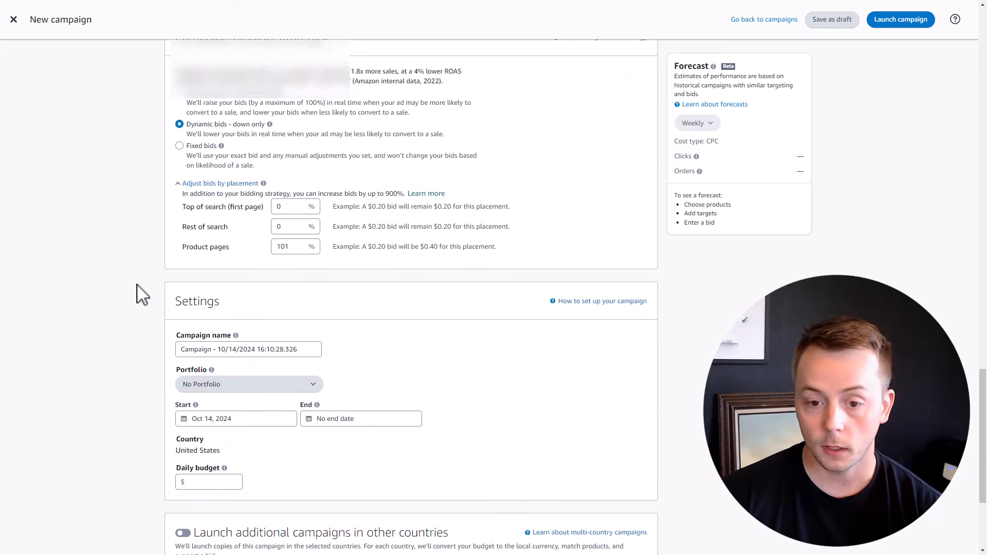
pyautogui.scroll(6, 142, 294)
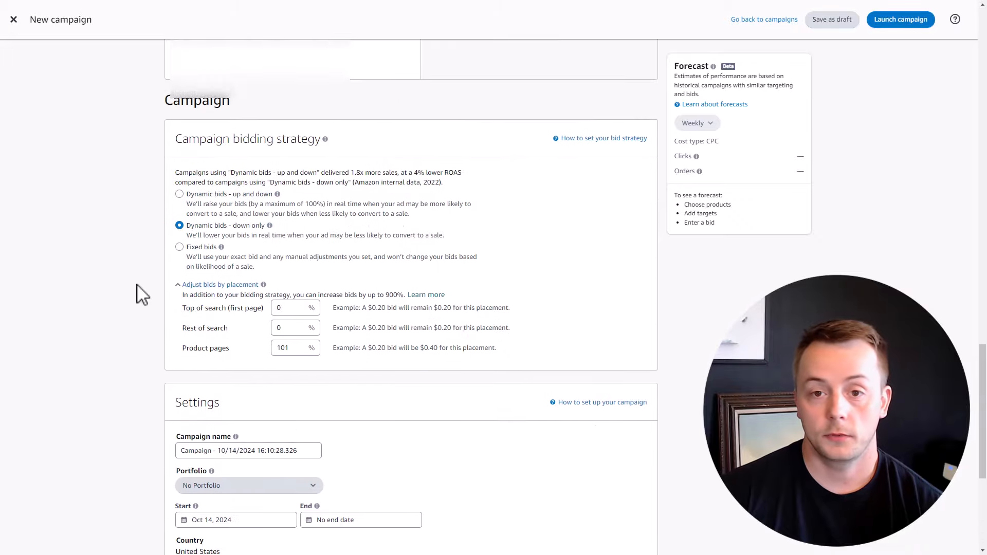